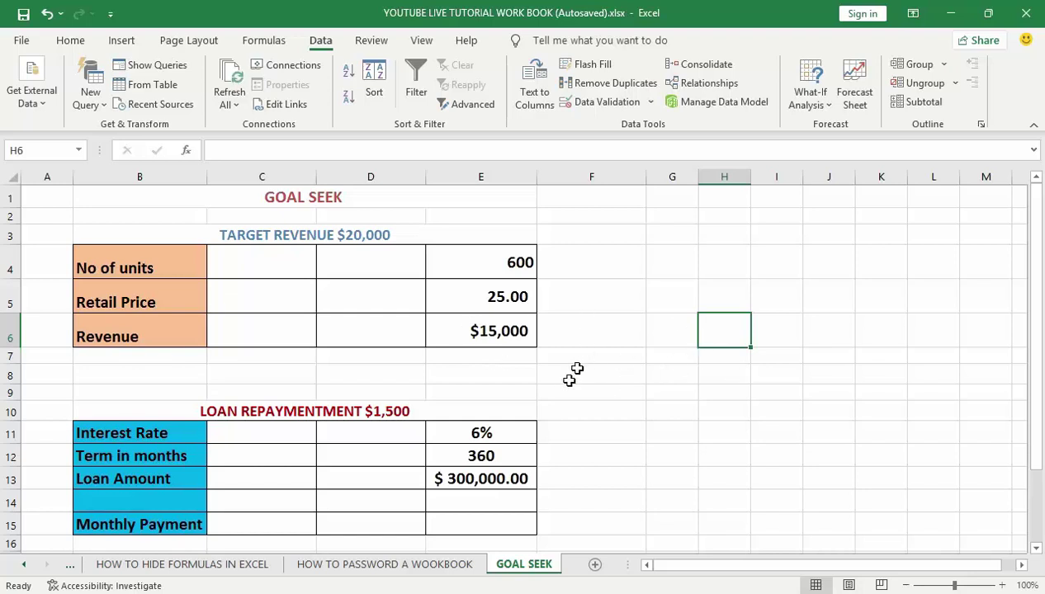
Glance at the password sheet, return to GOAL SEEK, and preview the What-If Analysis options twice.
click(393, 568)
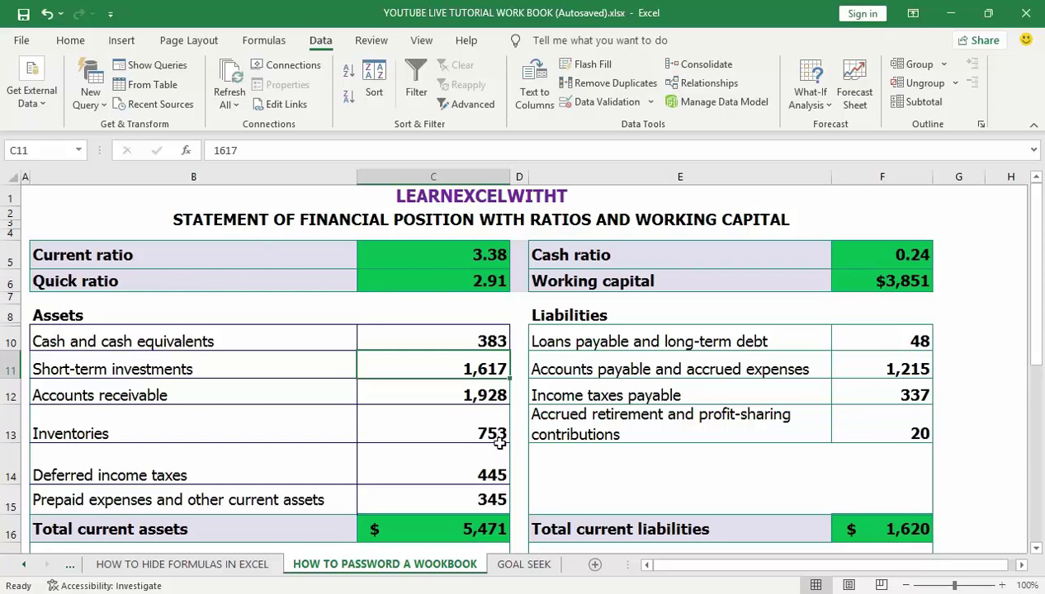
click(522, 568)
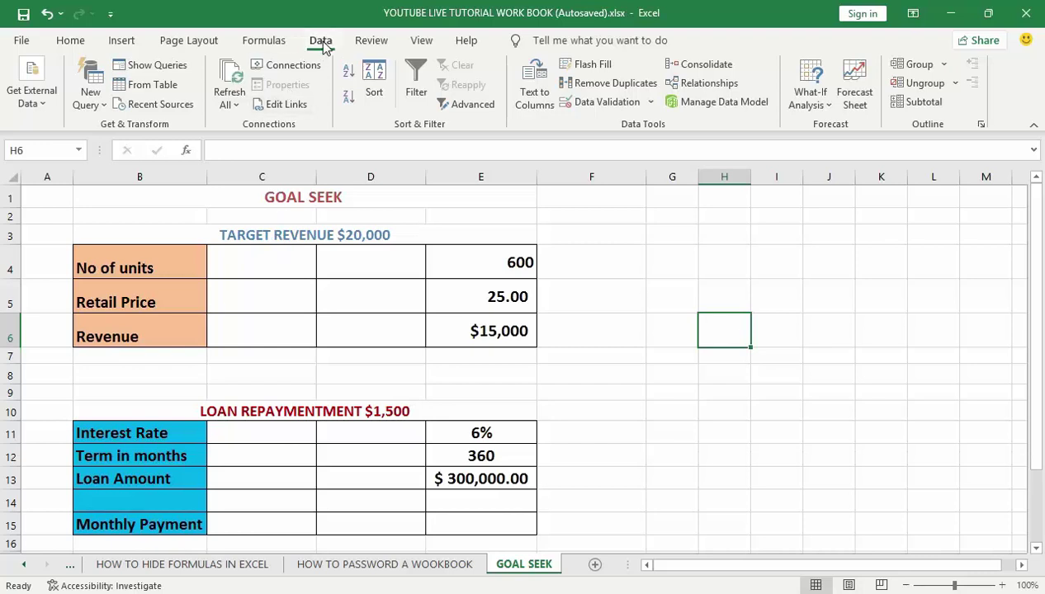
click(276, 41)
click(318, 41)
click(830, 112)
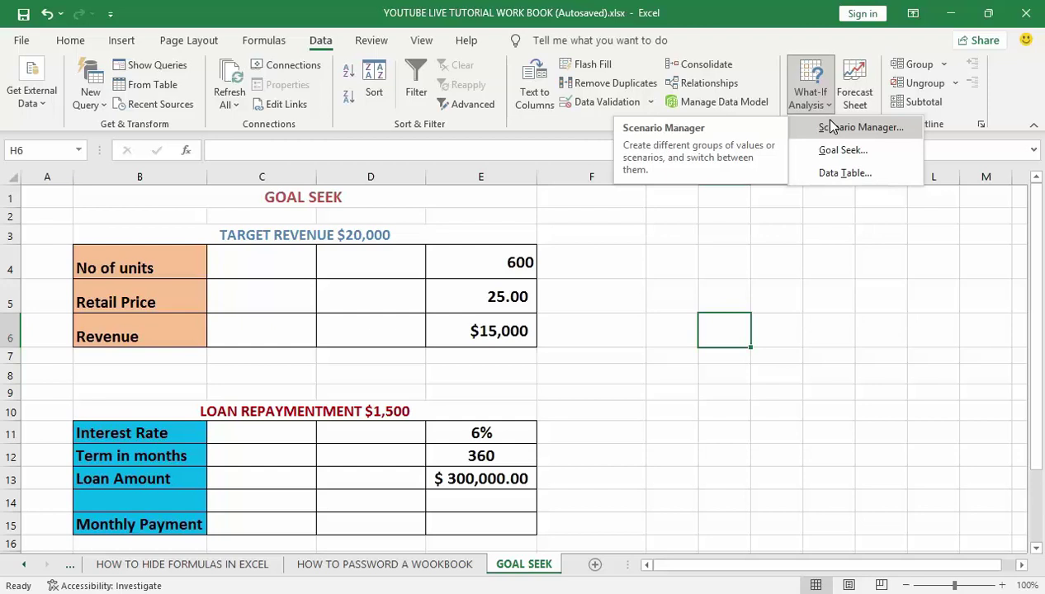
click(728, 230)
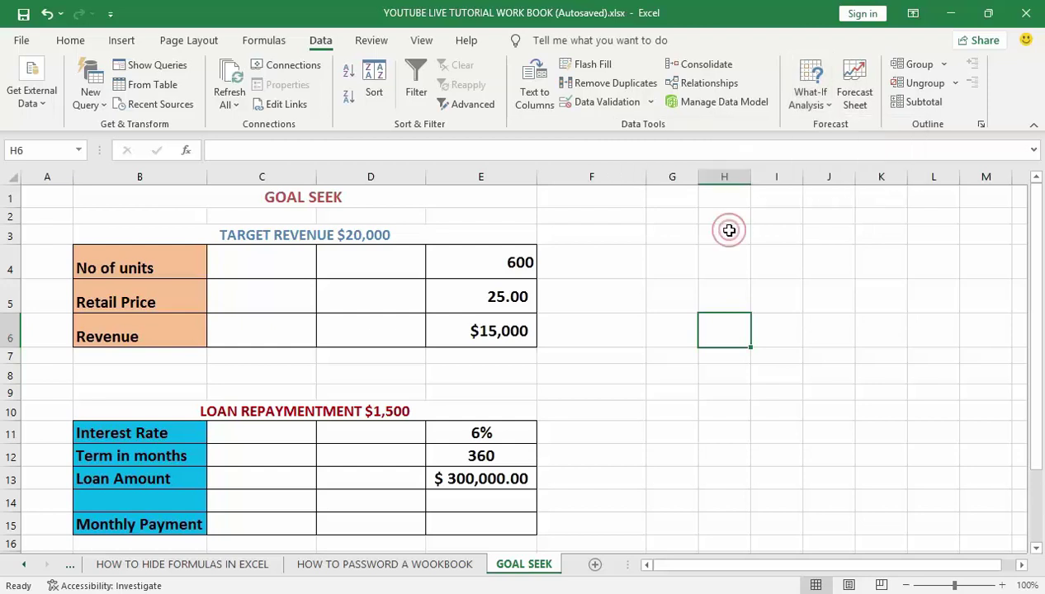
click(823, 108)
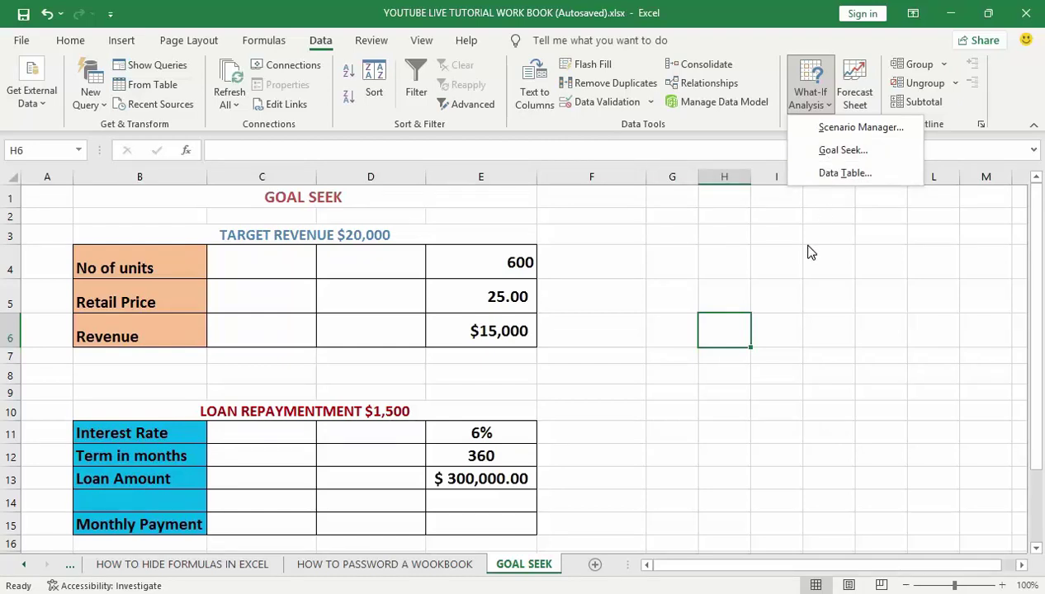
click(781, 272)
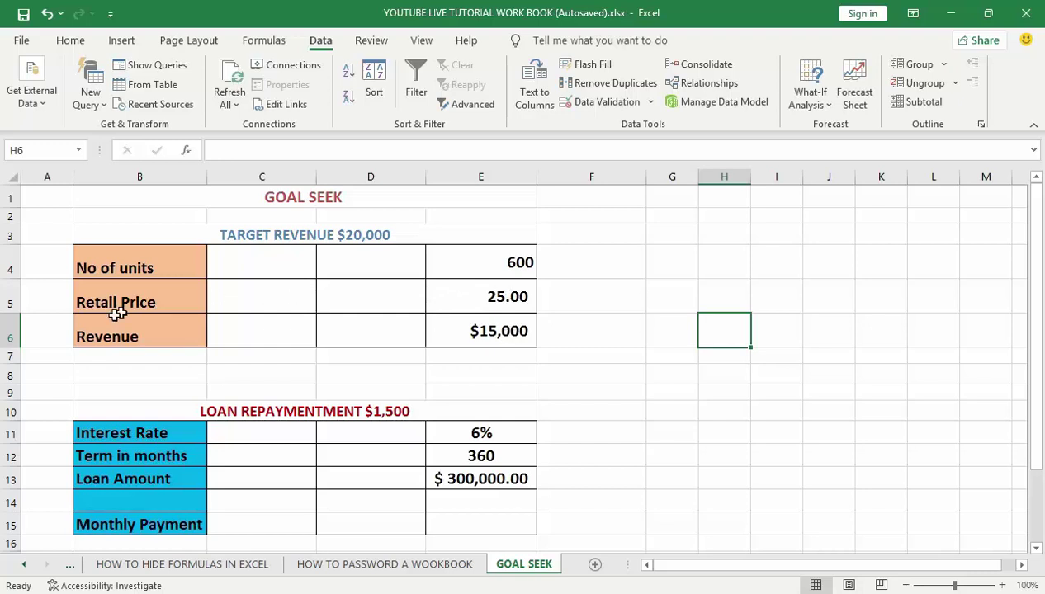
Select the Revenue formula in E6 and open the What-If Analysis menu on the Data tab.
click(470, 338)
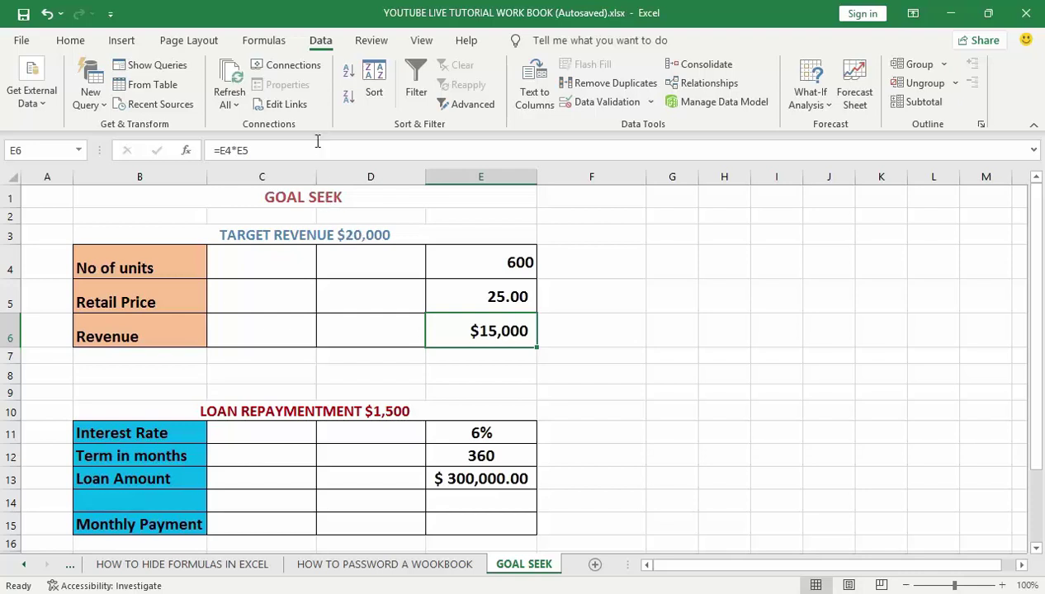
click(261, 38)
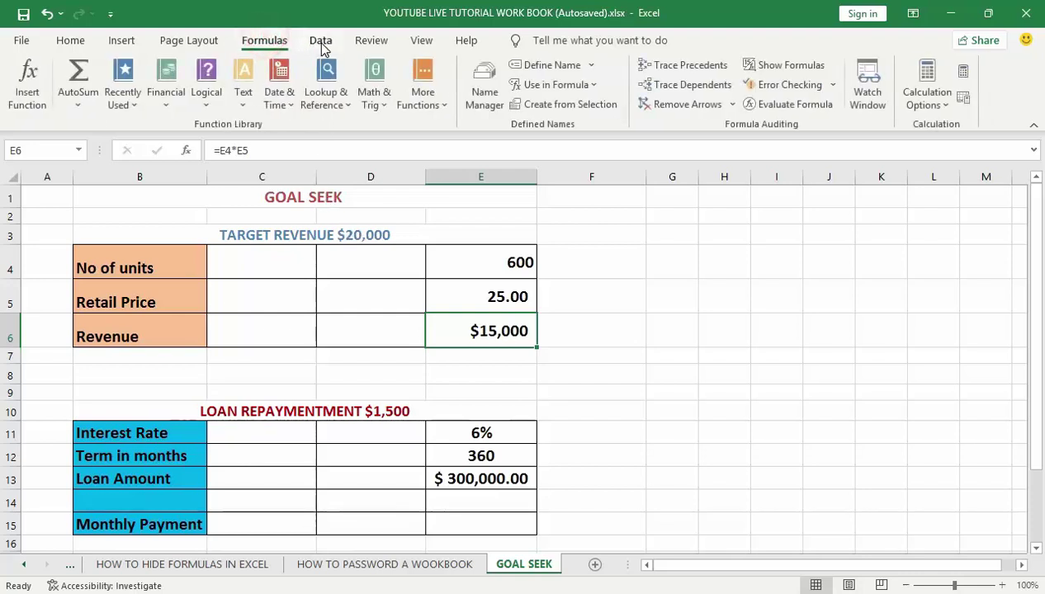
click(321, 42)
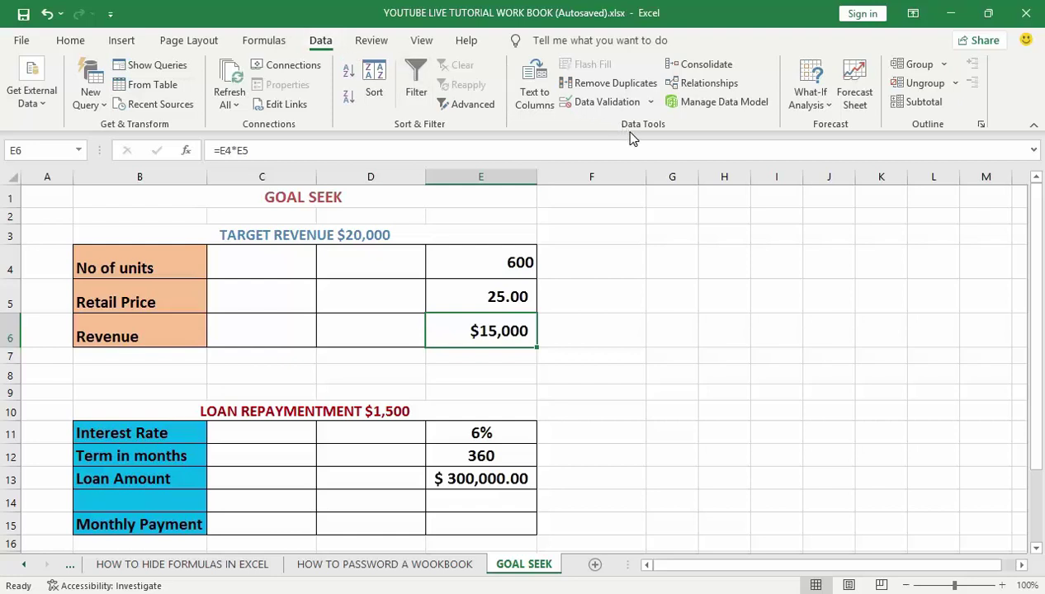
click(830, 113)
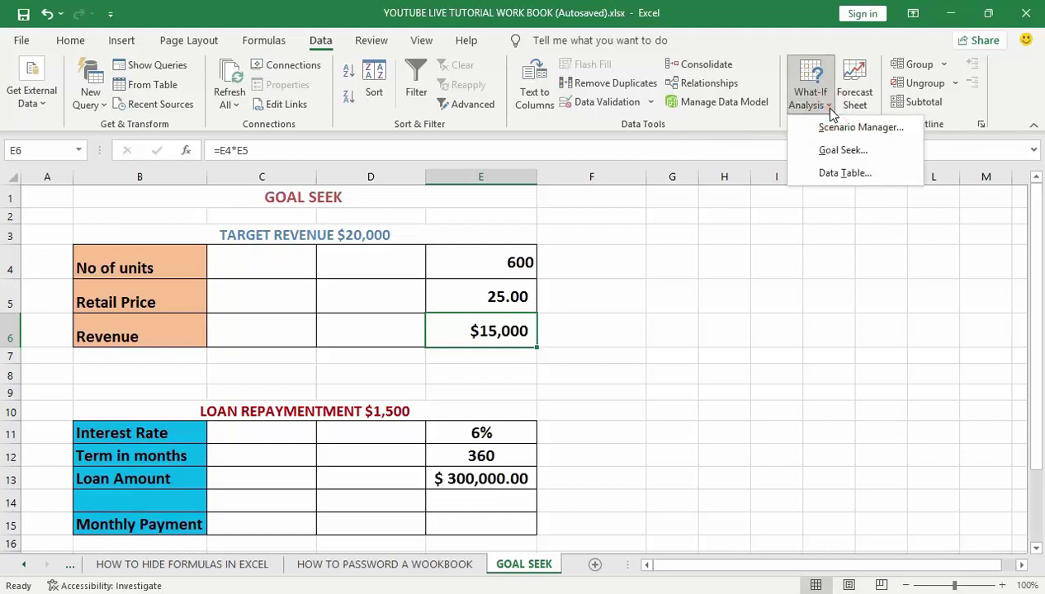
Choose Goal Seek from the What-If Analysis menu, with Revenue cell E6 as the set cell.
click(831, 150)
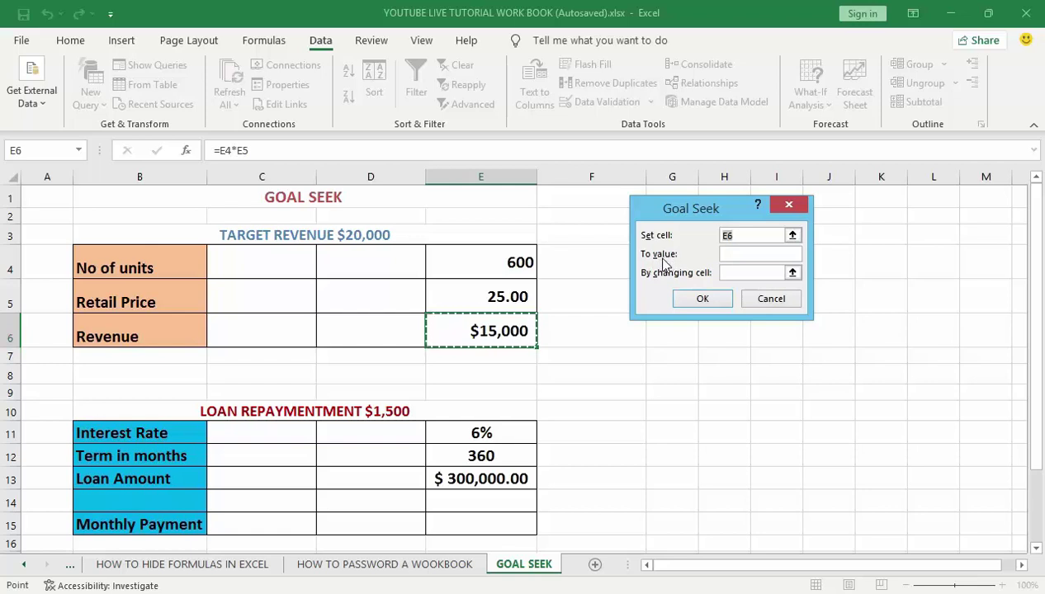
Goal Seek E6 to 20000 by changing units in E4, and accept the 800-unit result.
click(746, 258)
text(20000)
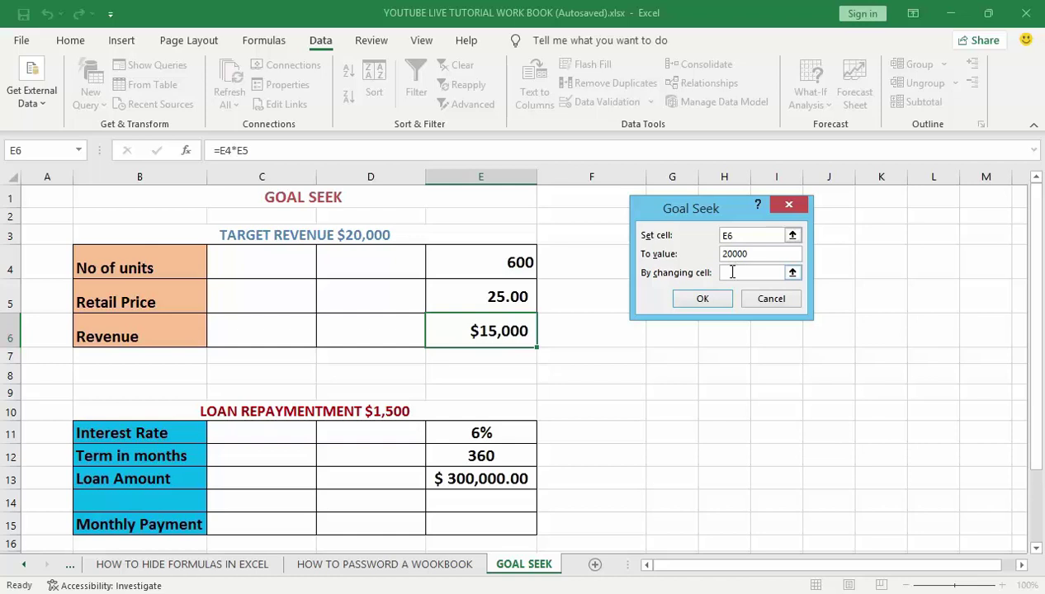
click(733, 273)
click(519, 262)
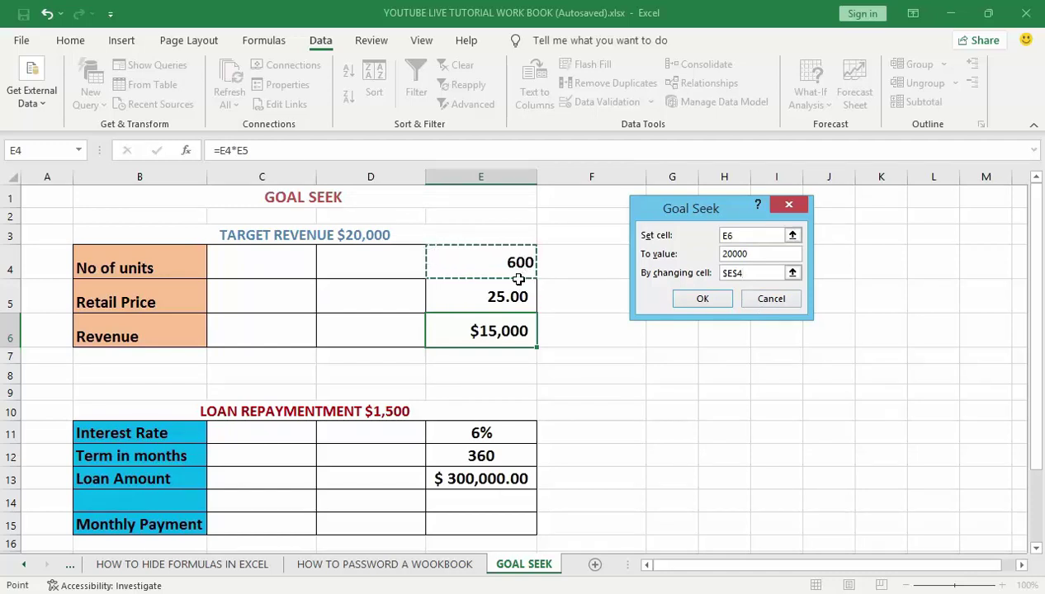
click(682, 302)
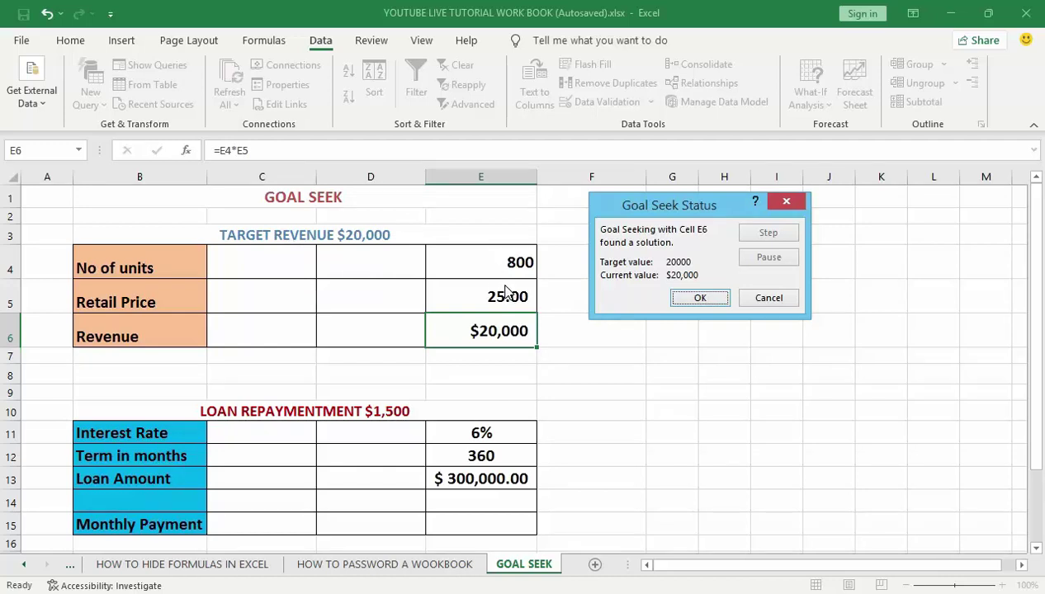
click(685, 301)
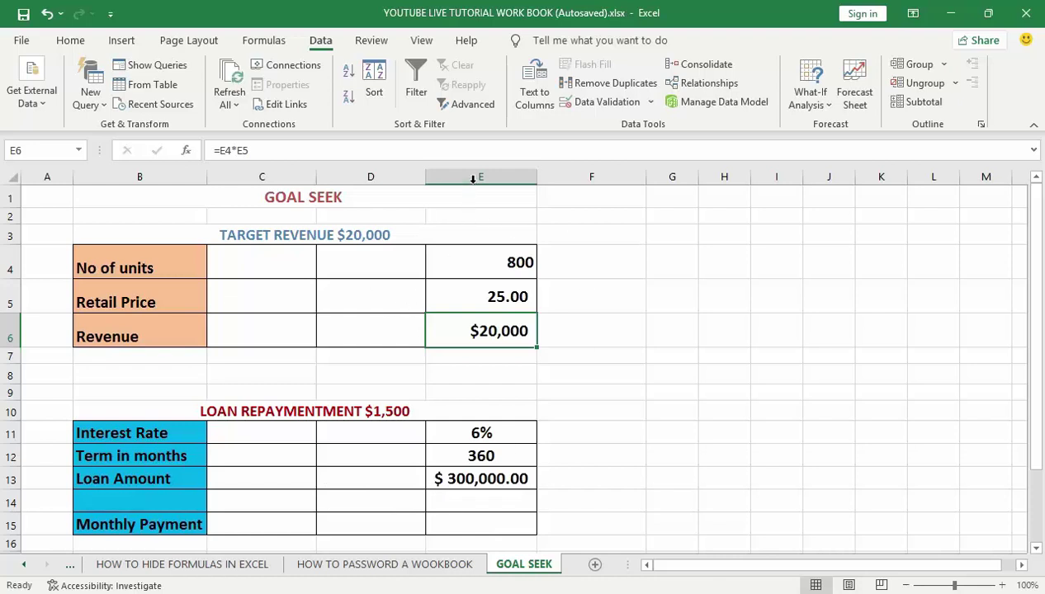
Select the Monthly Payment cell E15 and show the Formulas ribbon.
click(446, 523)
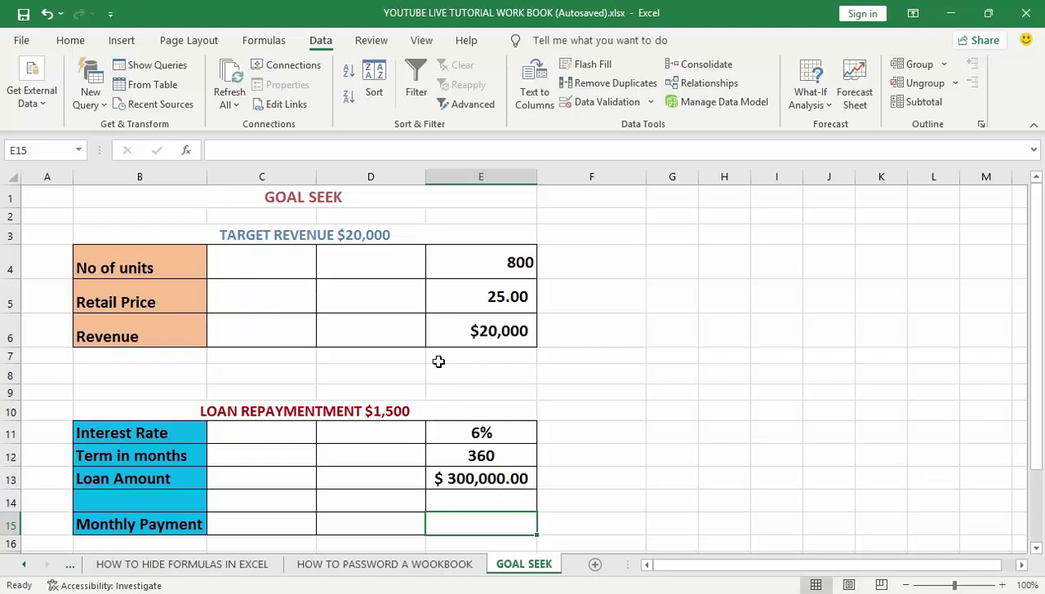
click(264, 40)
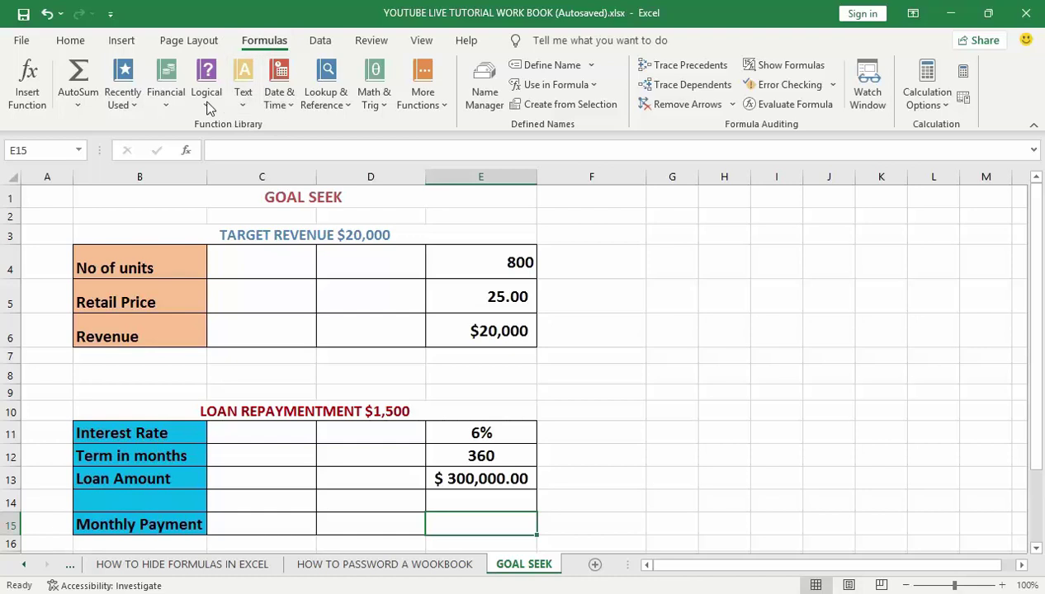
Insert the PMT function into E15 from the Financial function list.
click(168, 110)
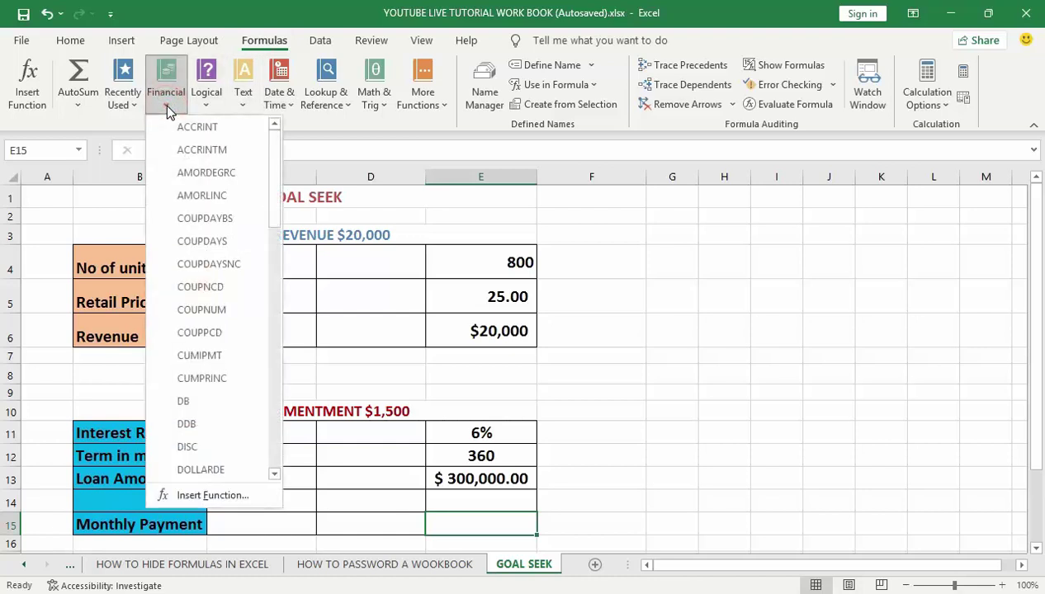
drag(279, 159, 274, 329)
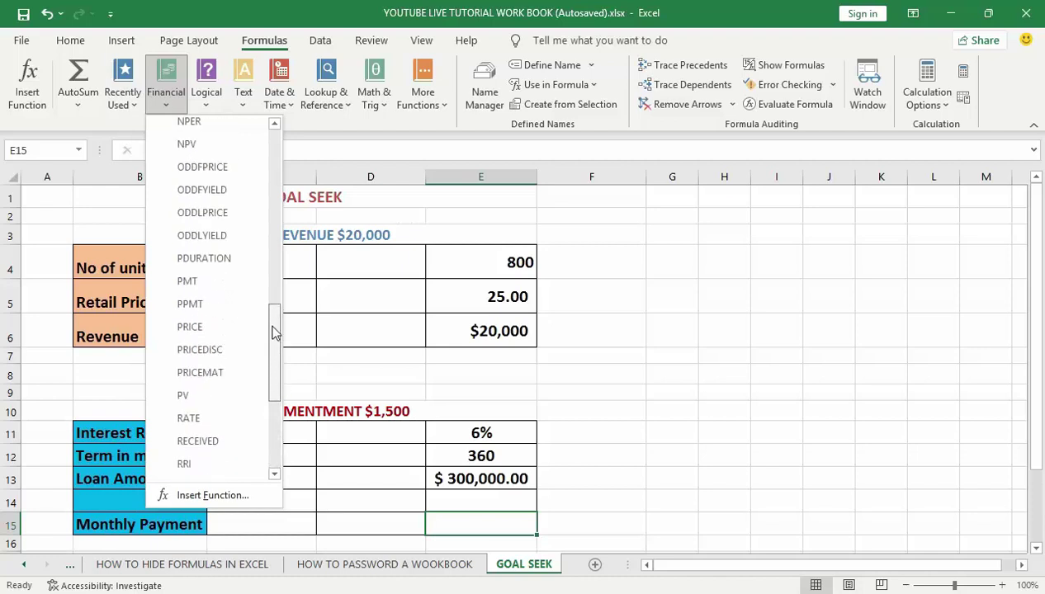
click(203, 285)
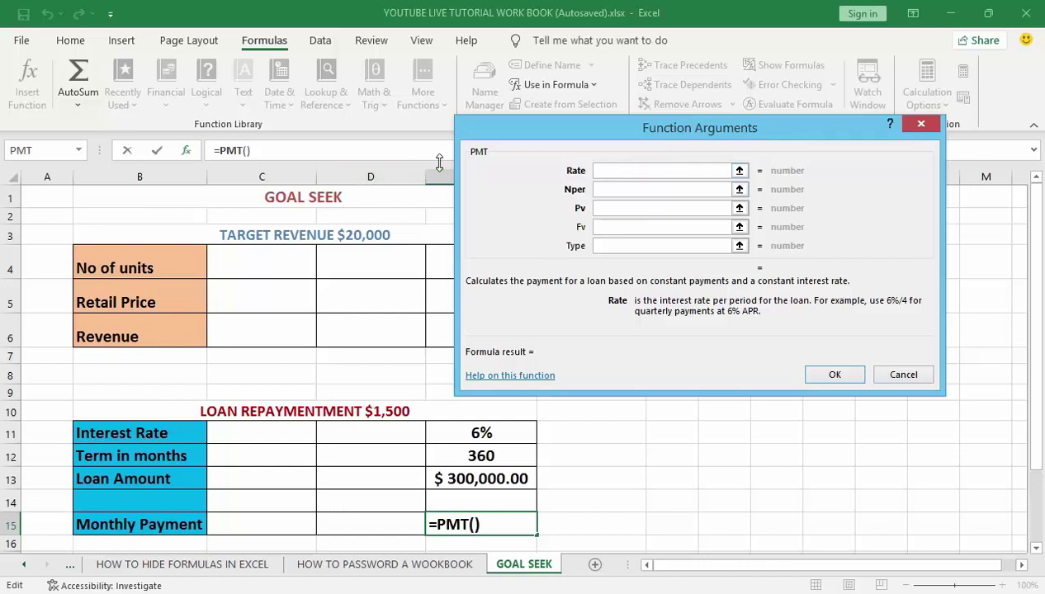
Fill in PMT with Rate E11/12, Nper E12 and Pv E13, giving ($1,798.65).
drag(566, 137, 667, 132)
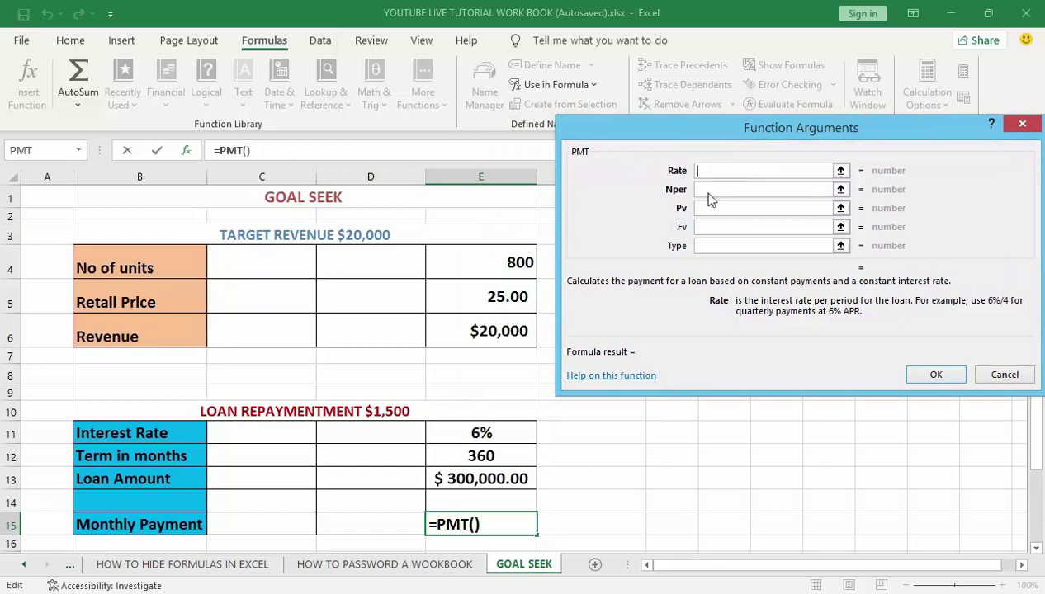
click(481, 434)
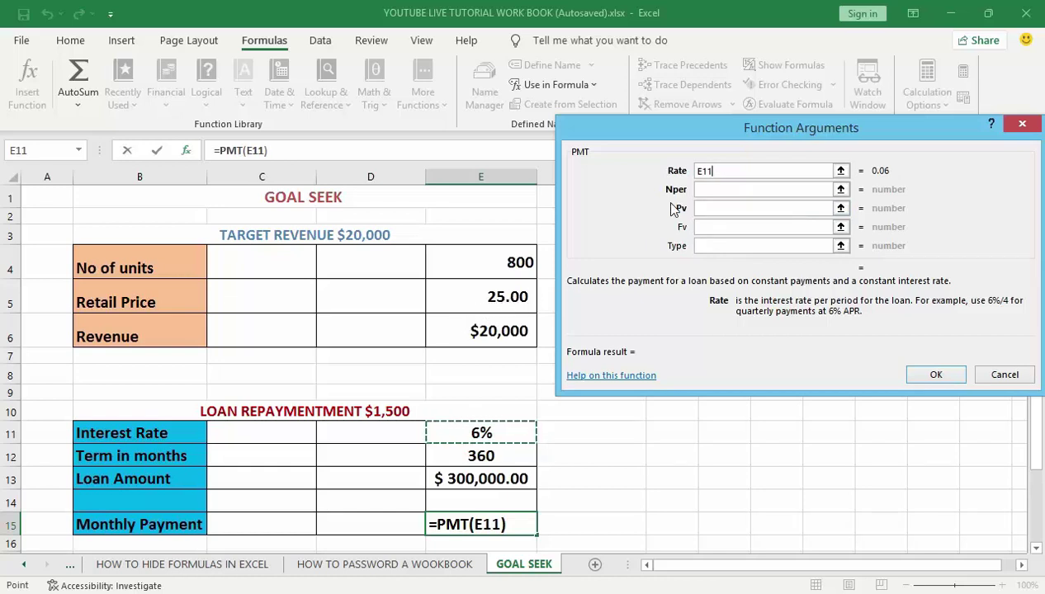
click(748, 169)
text(/)
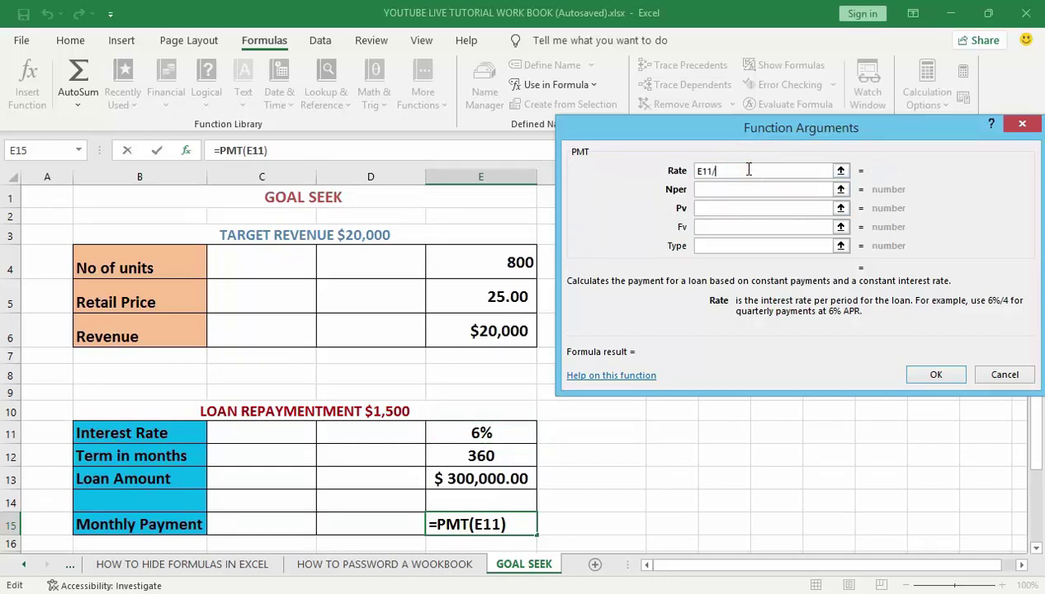
text(12)
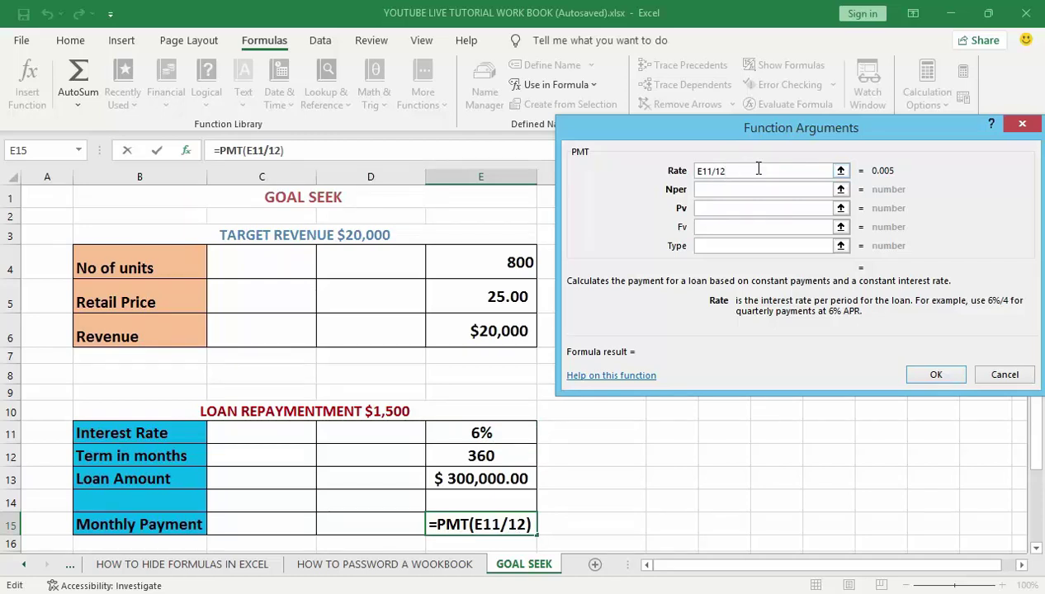
scroll(759, 169, down, 1)
click(735, 189)
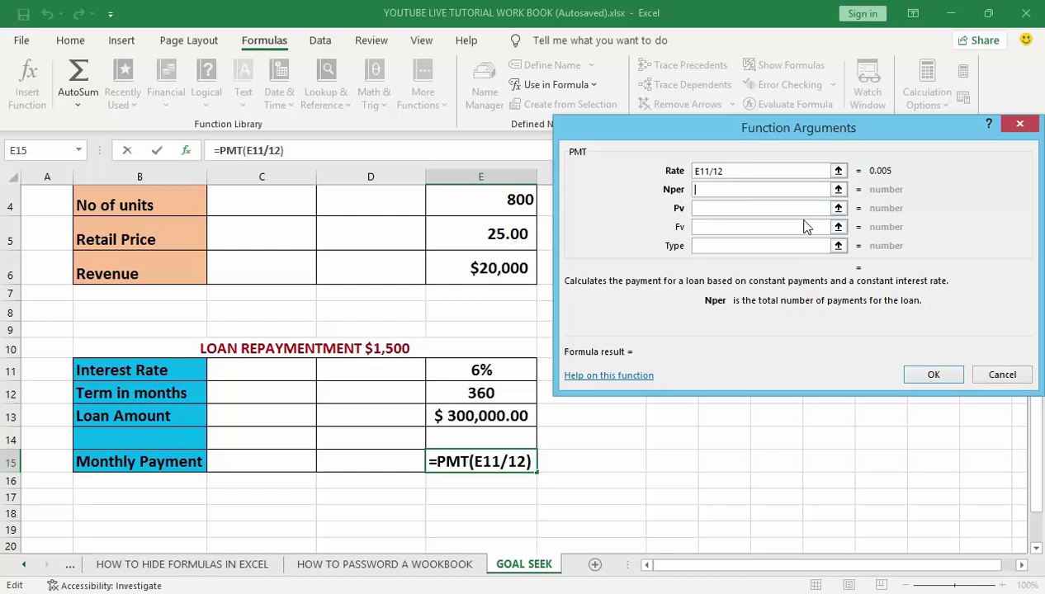
click(491, 394)
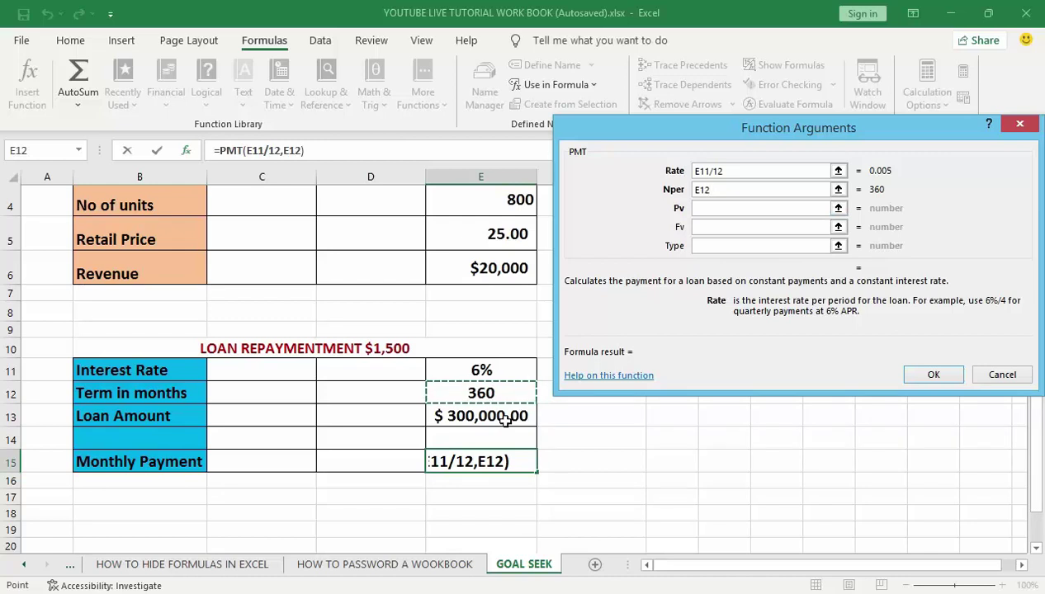
click(729, 208)
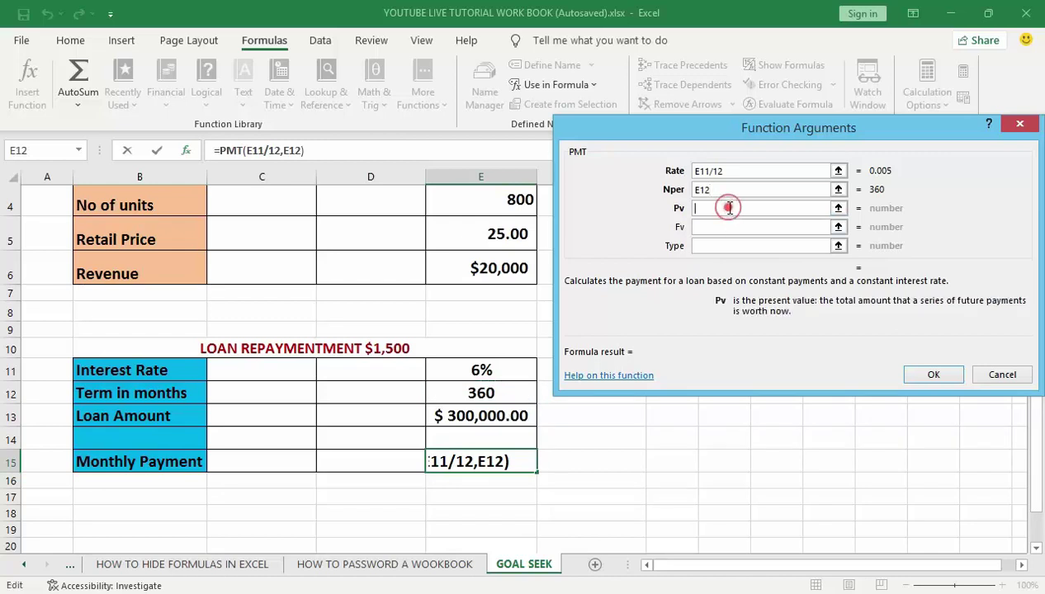
click(493, 416)
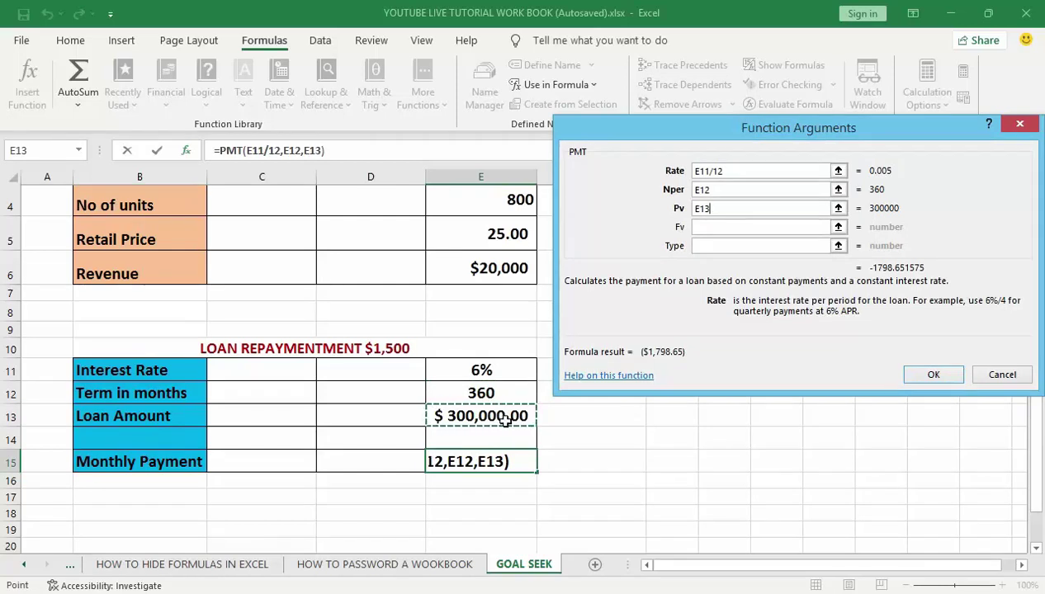
click(933, 375)
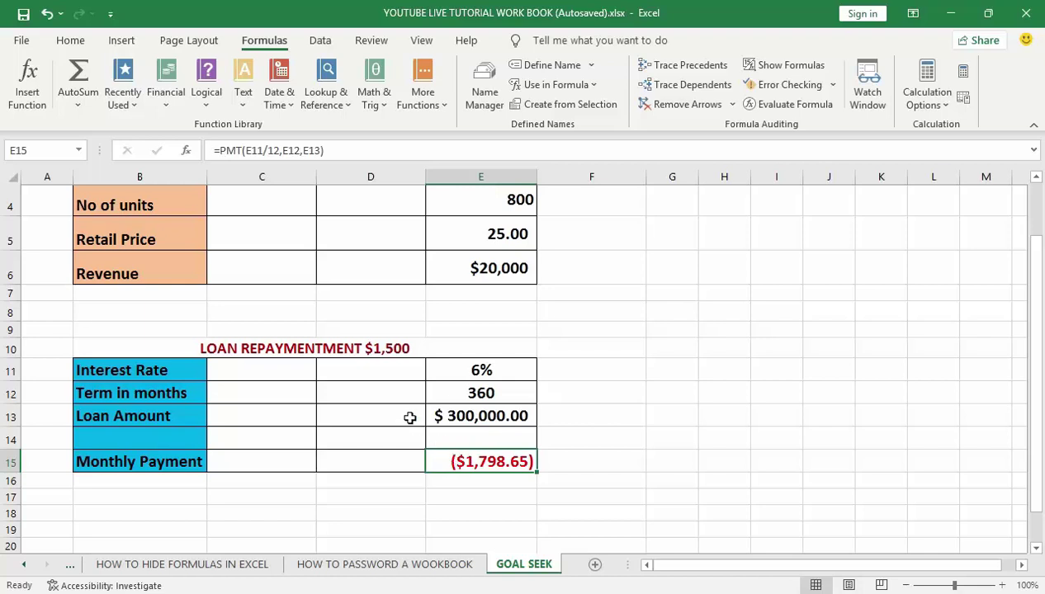
Change the formula to =-PMT(E11/12,E12,E13) so E15 shows a positive $1,798.65.
click(221, 151)
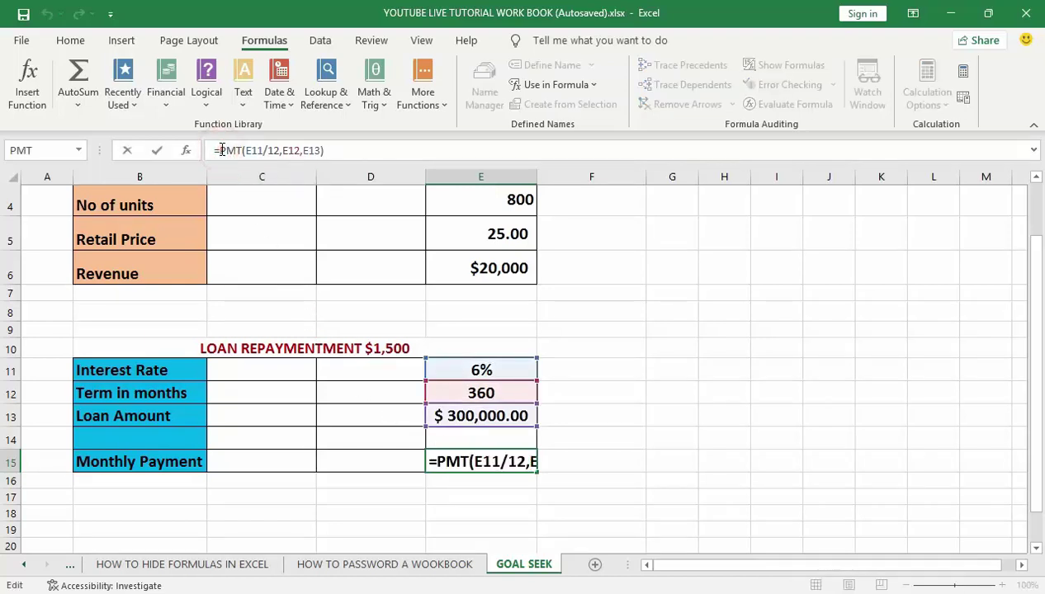
text(-)
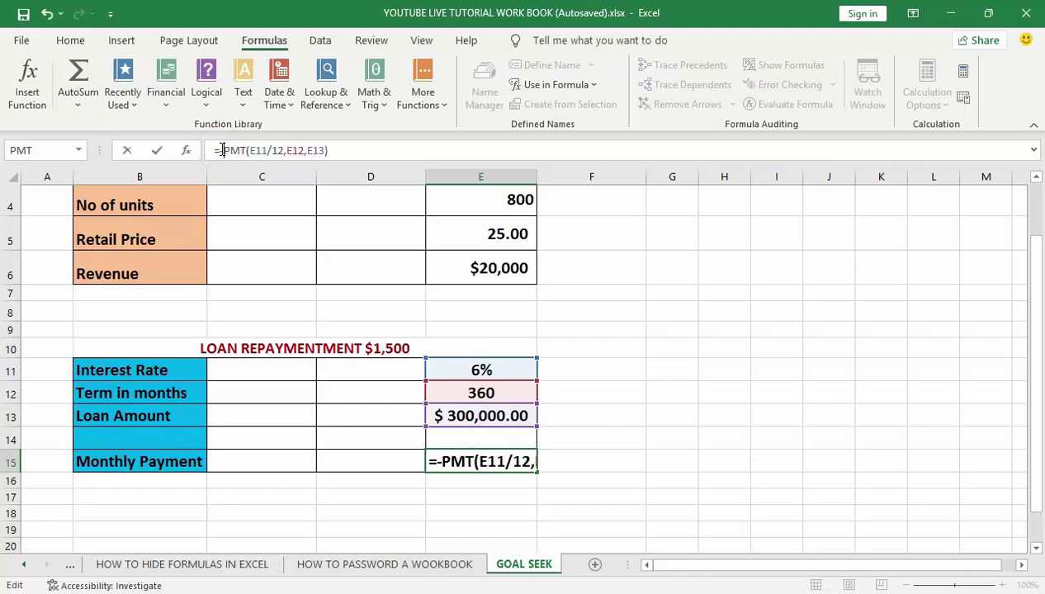
key(Return)
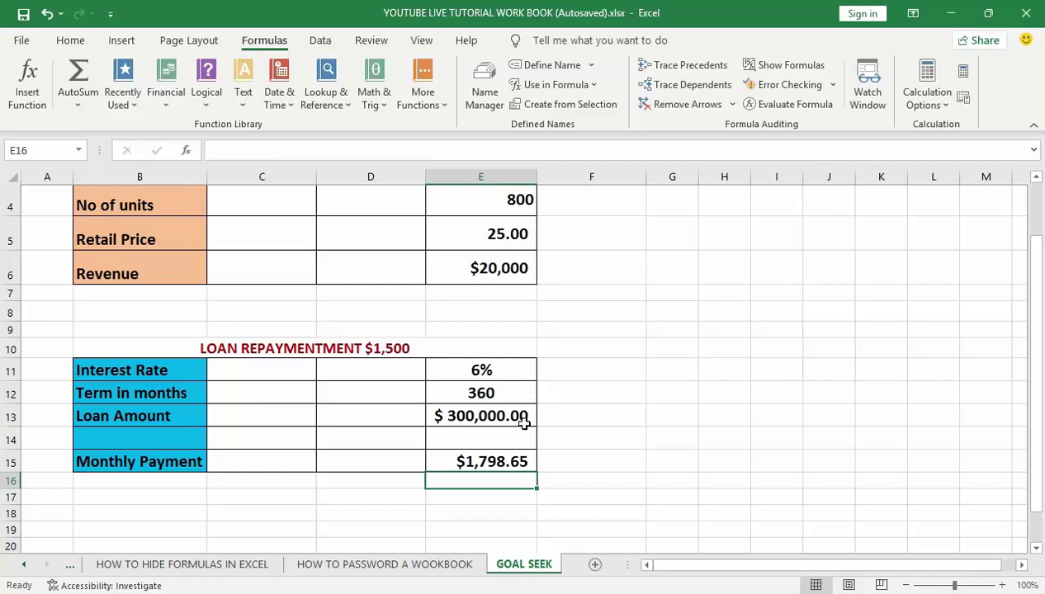
click(495, 467)
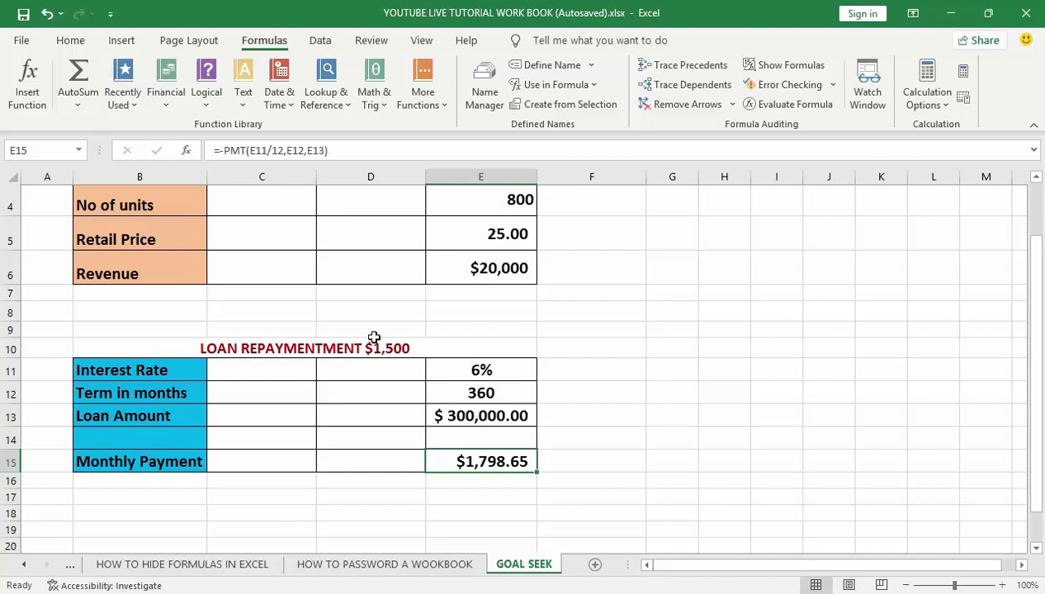
Start Goal Seek from Data > What-If Analysis with payment cell E15 selected.
click(321, 41)
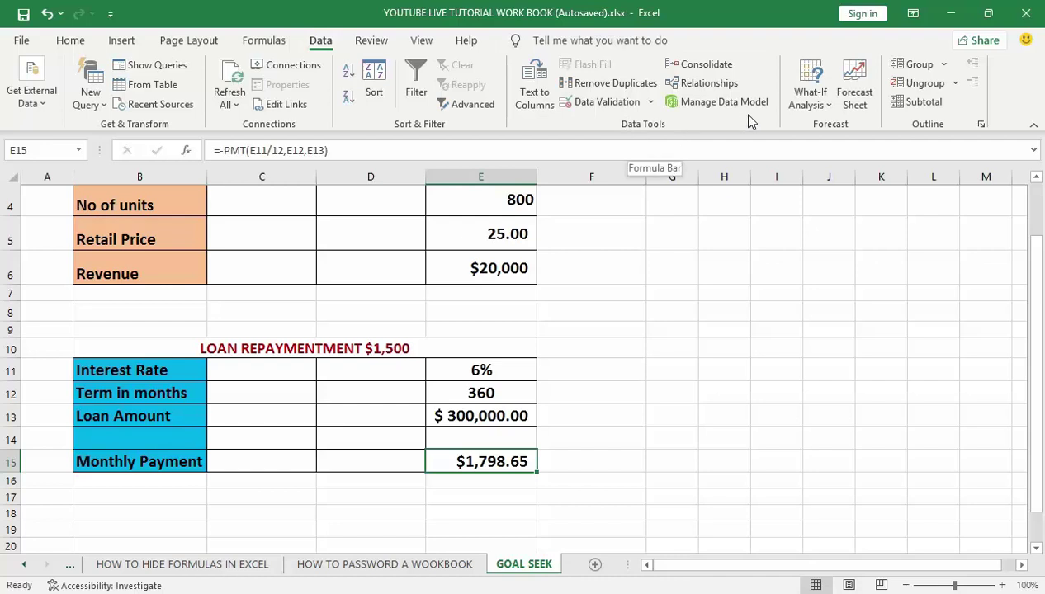
click(829, 114)
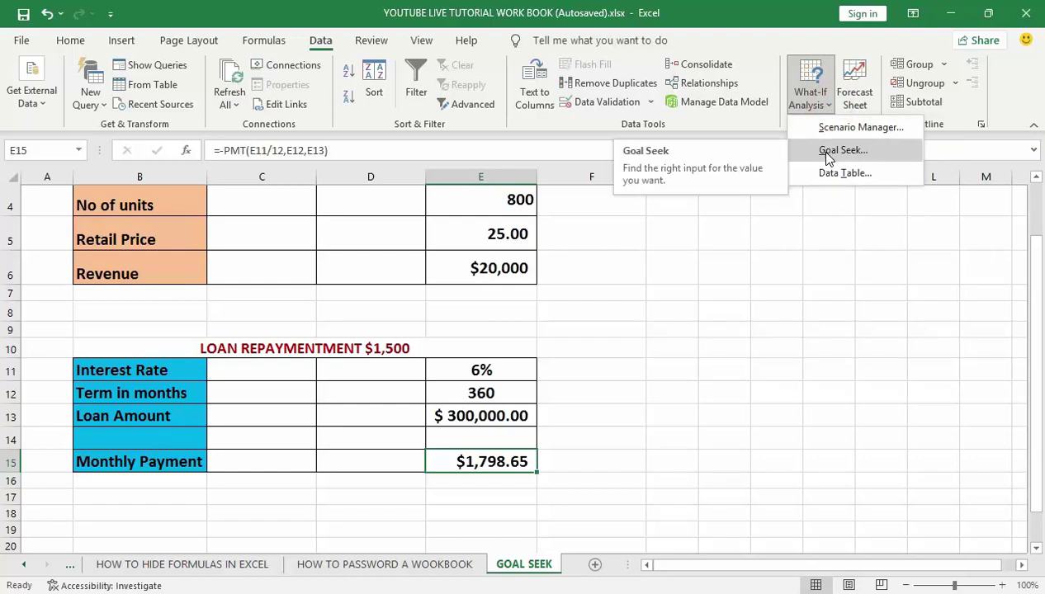
click(827, 152)
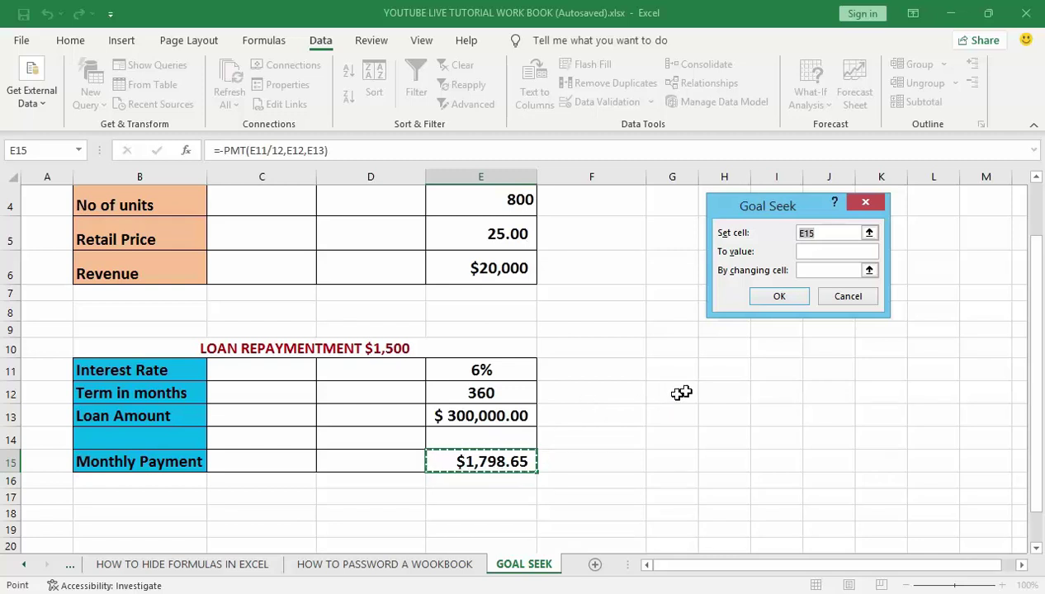
Goal Seek E15 to 1500 by changing loan amount E13, accepting the $250,187.42 result.
click(810, 252)
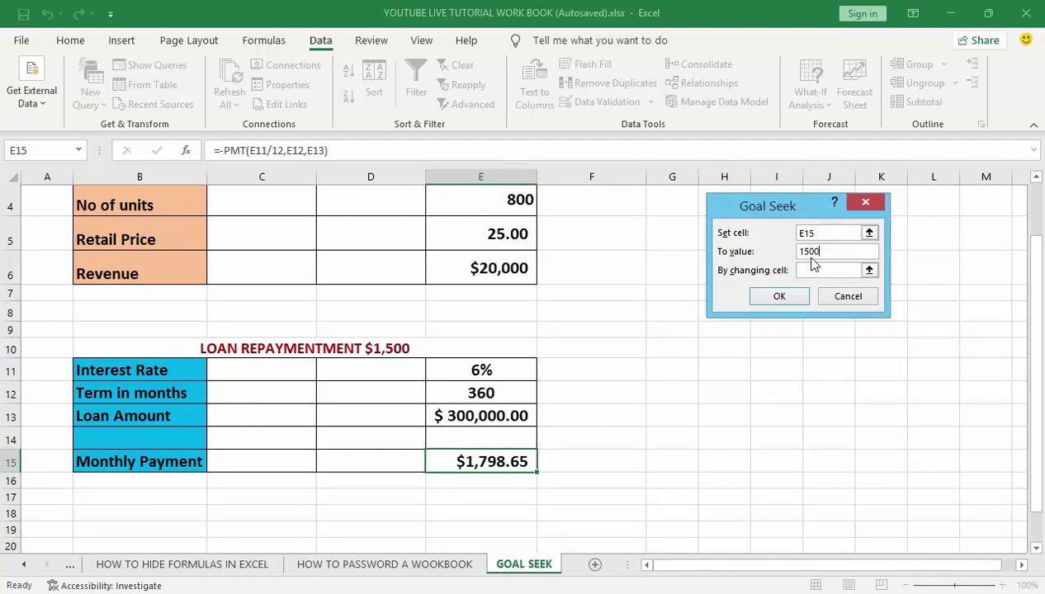
click(815, 270)
click(469, 417)
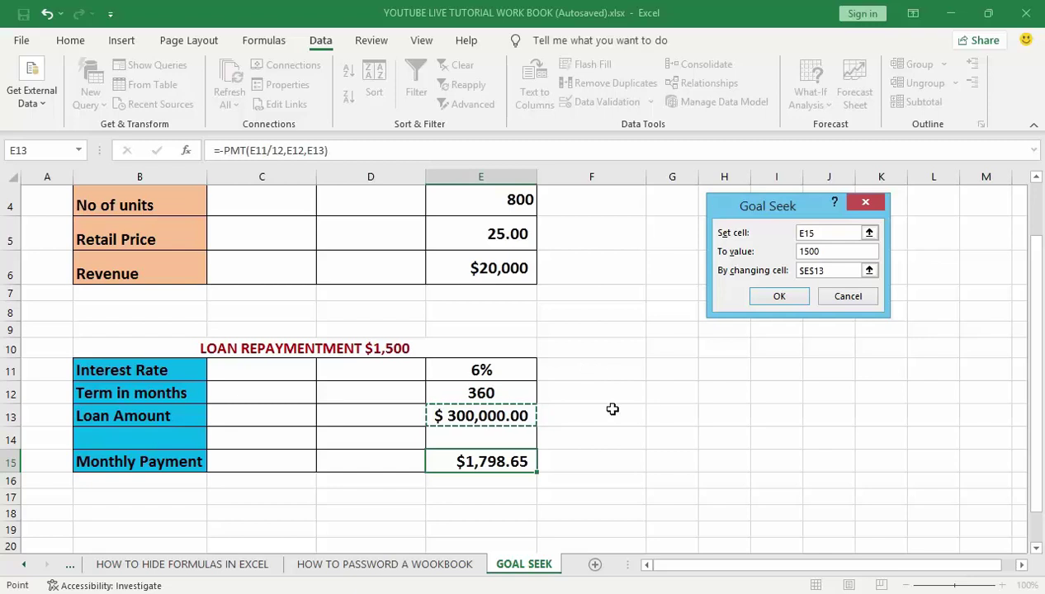
click(776, 297)
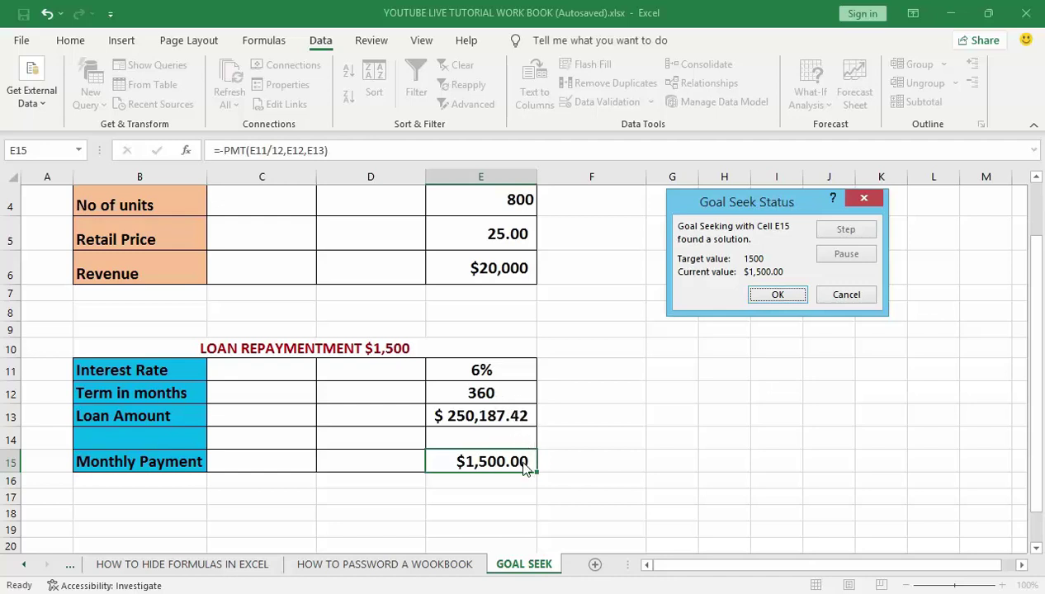
click(773, 300)
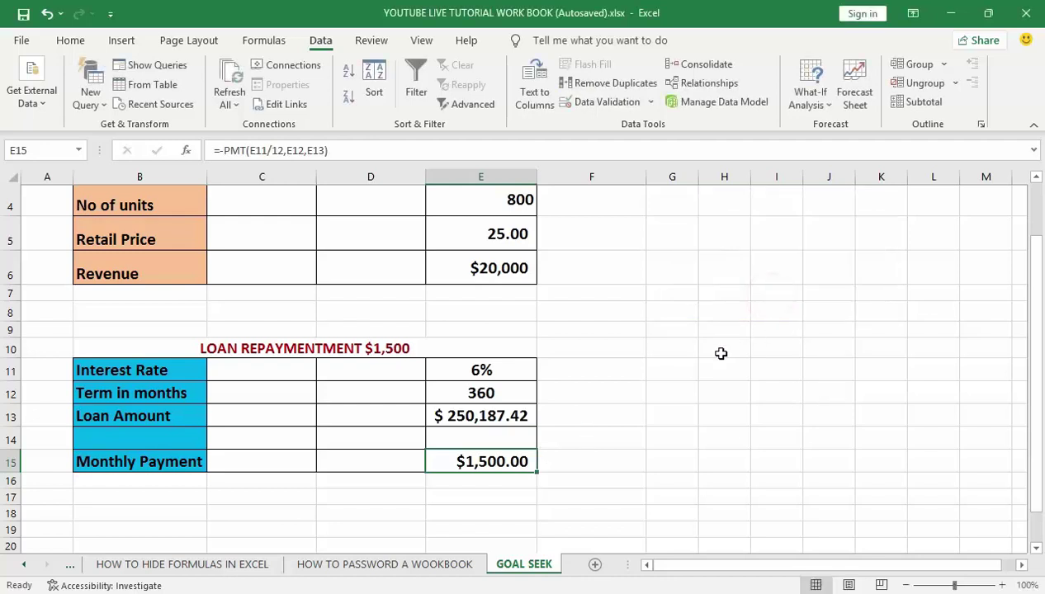